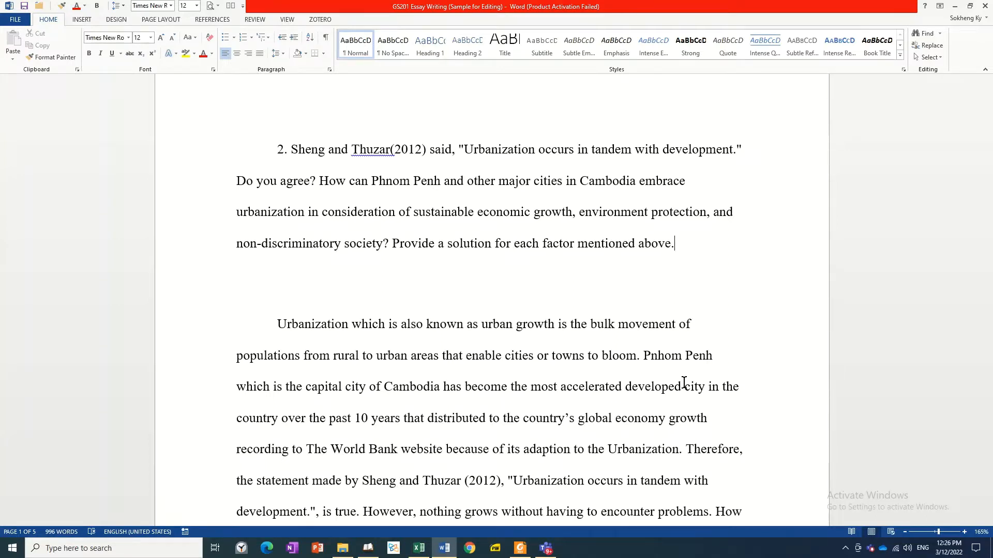
# - Try enclosing "which is also known as urban growth" in commas and removing "which is" in the essay's first sentence
pyautogui.scroll(-1, 683, 382)
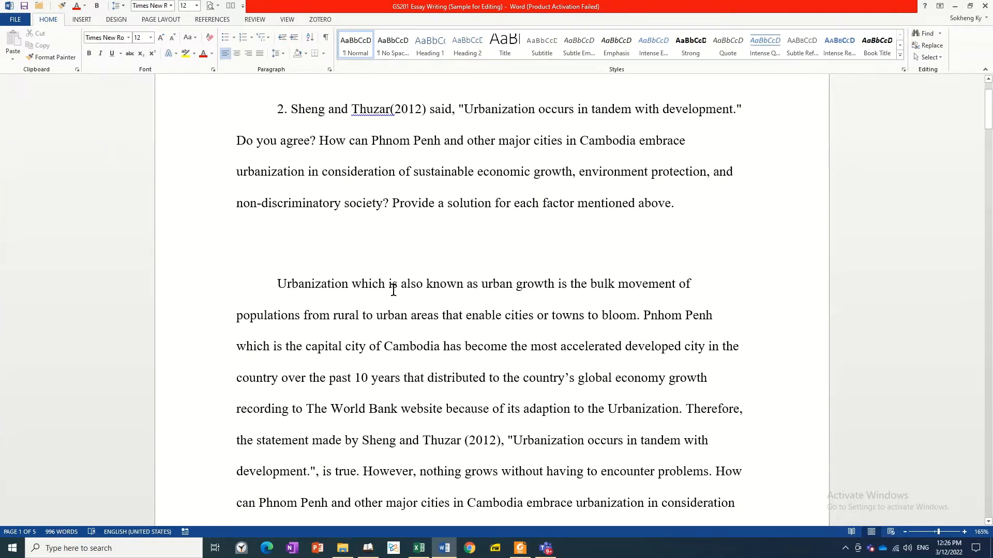
pyautogui.click(348, 283)
pyautogui.write(',')
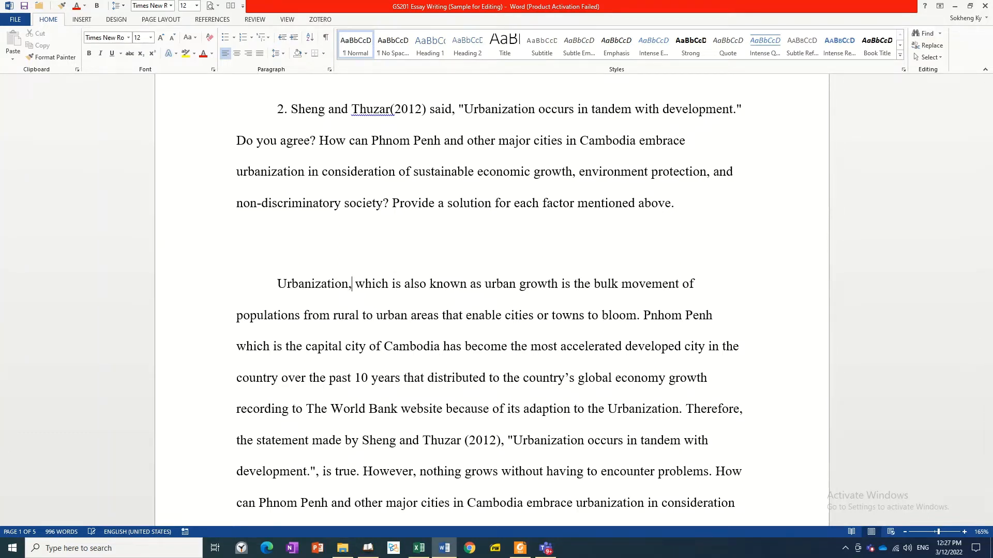
pyautogui.click(558, 284)
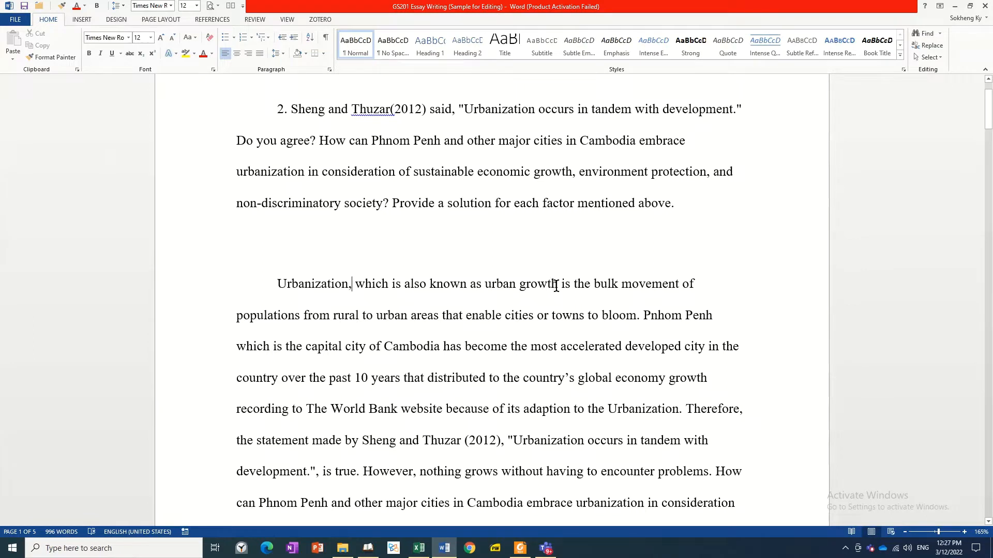
pyautogui.write(',')
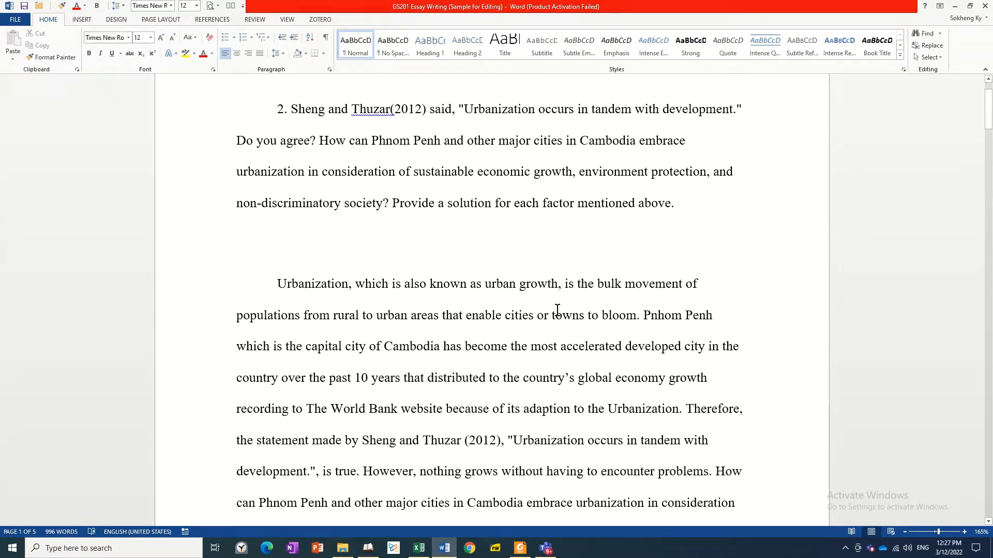
pyautogui.moveTo(370, 286); pyautogui.dragTo(402, 295)
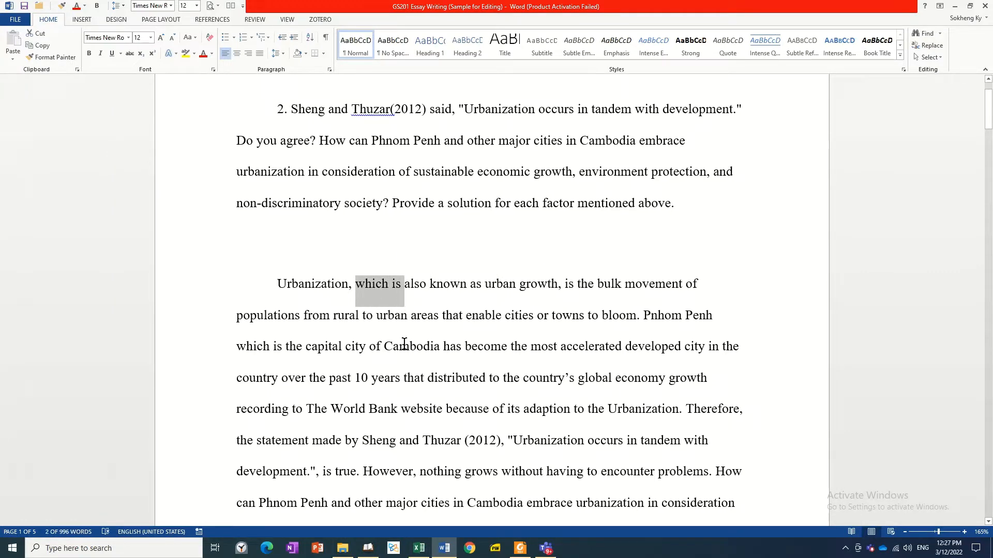
pyautogui.press('BackSpace')
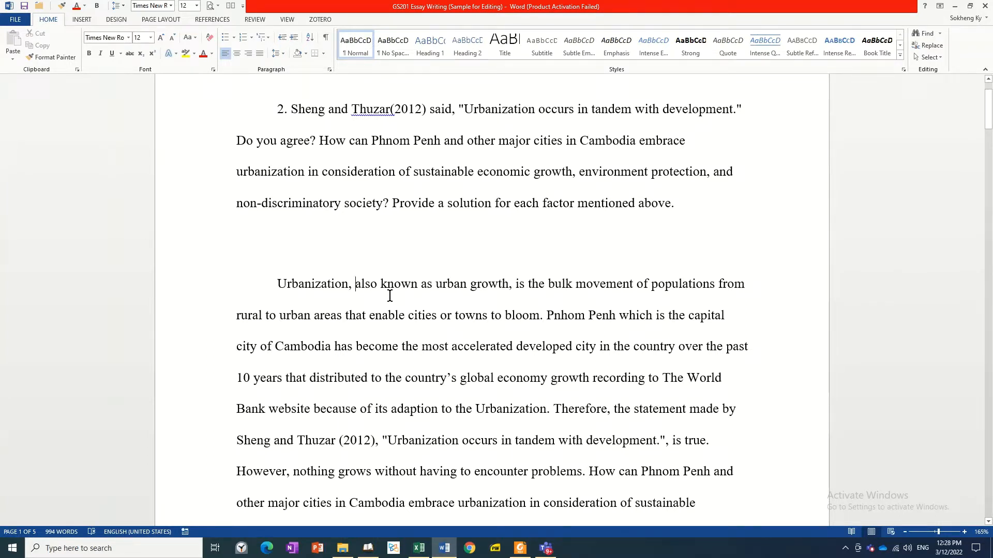
# - Undo the two comma insertions and the deletion of "which is" in the first sentence
pyautogui.hotkey('ctrl', 'z')
pyautogui.hotkey('ctrl', 'z')
pyautogui.hotkey('ctrl', 'z')
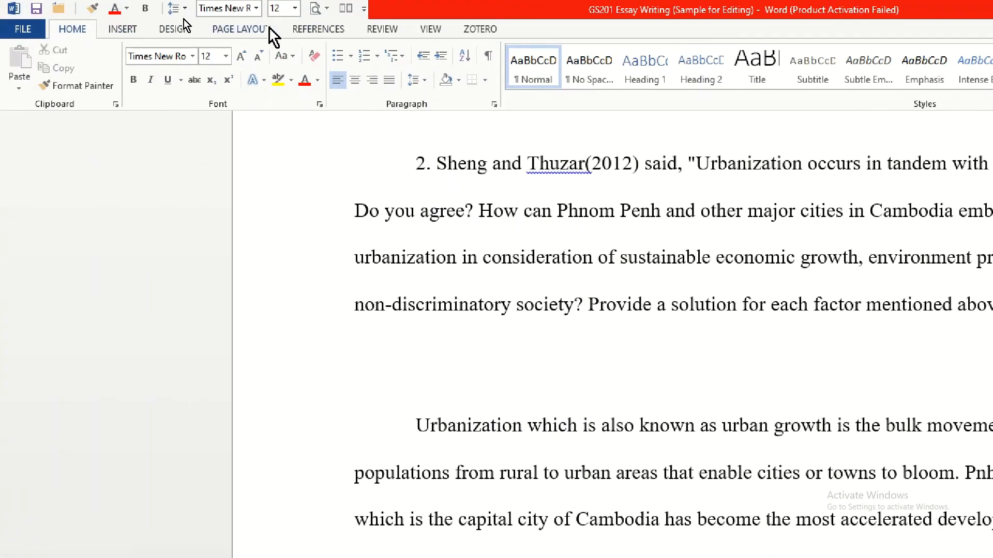
# - Turn on Track Changes and insert commas after "Urbanization" and after "urban growth" in the first sentence
pyautogui.click(377, 31)
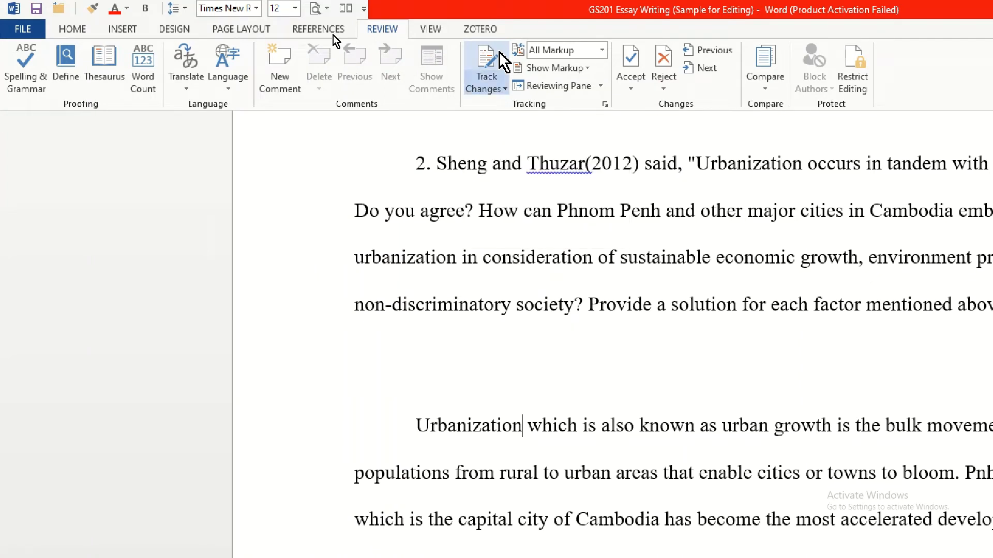
pyautogui.click(487, 73)
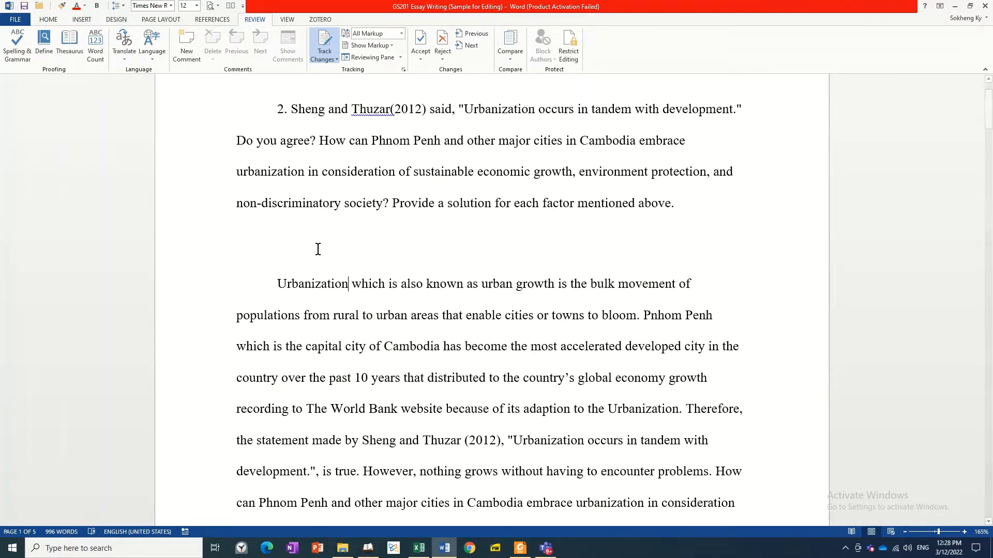
pyautogui.write(',')
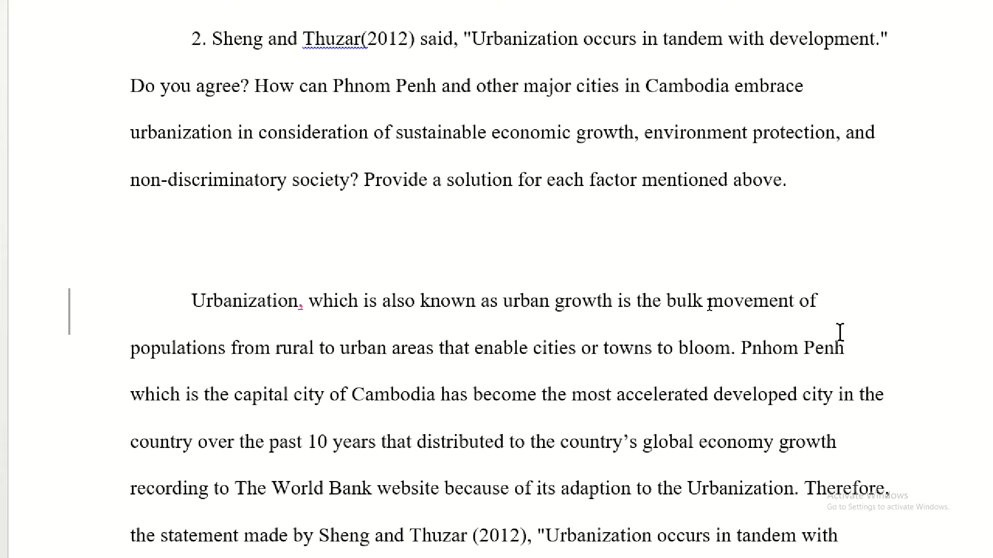
pyautogui.write(',')
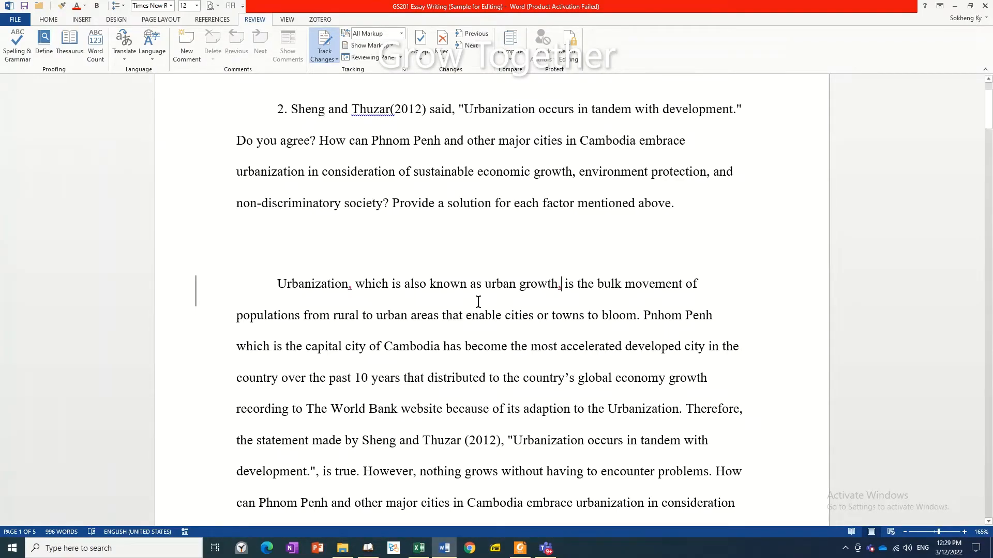
# - Delete "which is" before "also known as urban growth" as a tracked change
pyautogui.moveTo(381, 286); pyautogui.dragTo(404, 289)
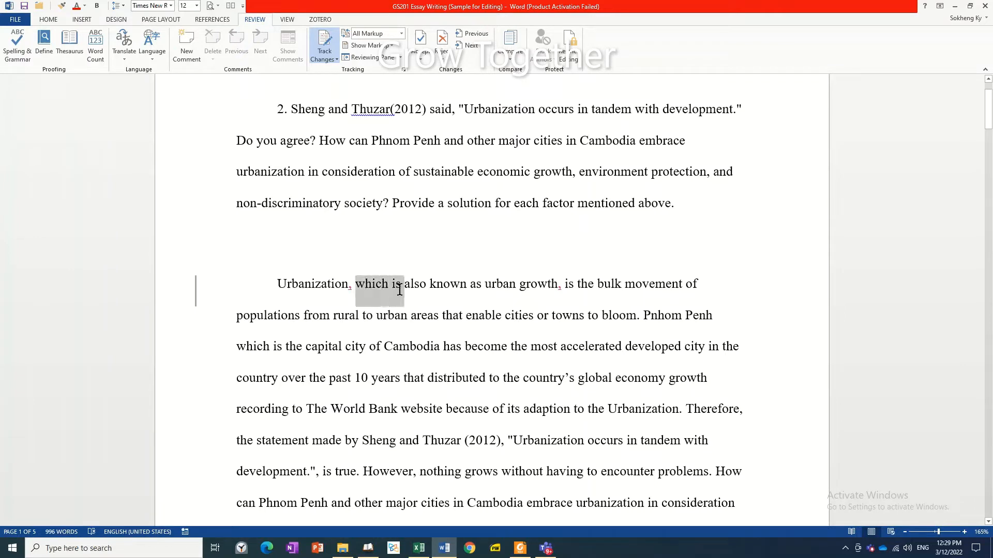
pyautogui.click(400, 322)
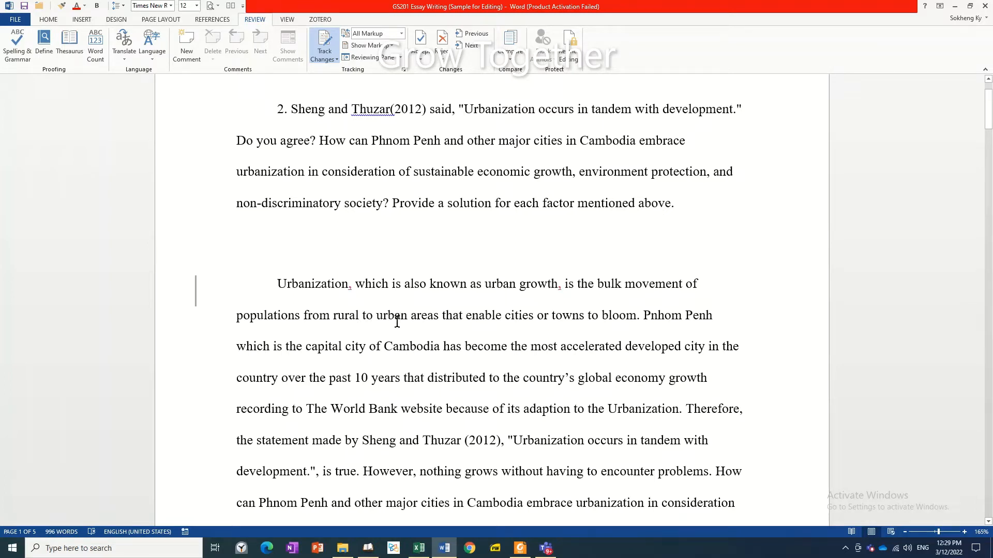
pyautogui.moveTo(384, 285); pyautogui.dragTo(536, 290)
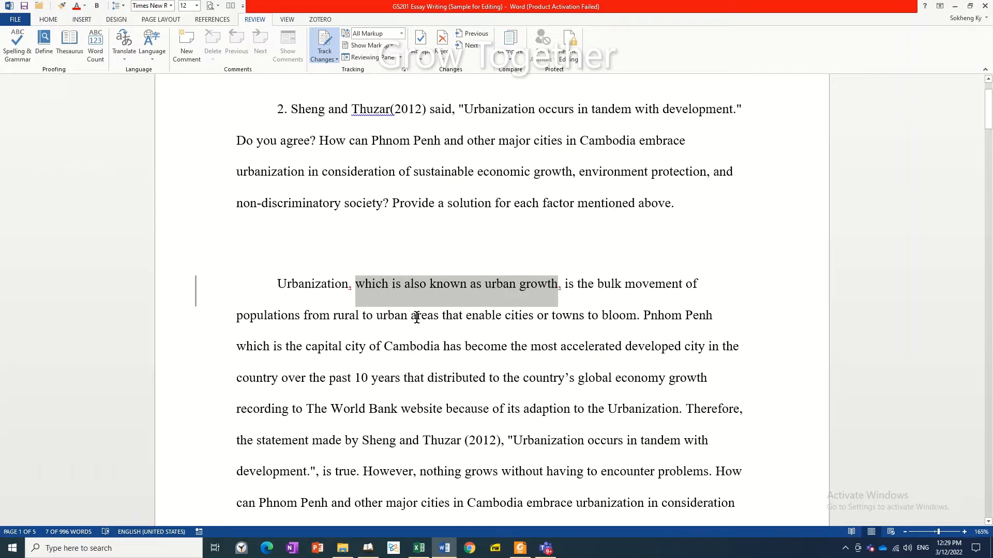
pyautogui.click(374, 291)
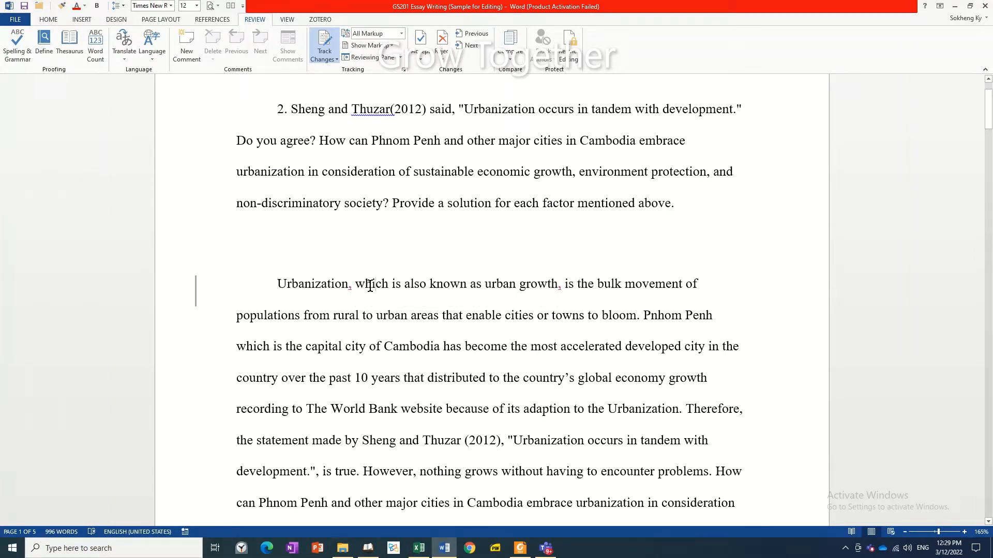
pyautogui.moveTo(370, 286); pyautogui.dragTo(402, 290)
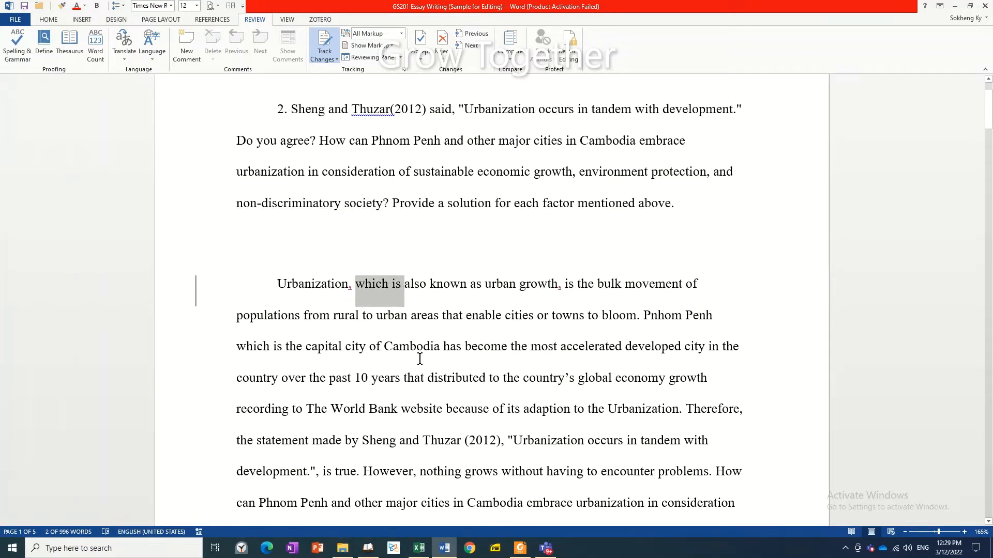
pyautogui.press('Delete')
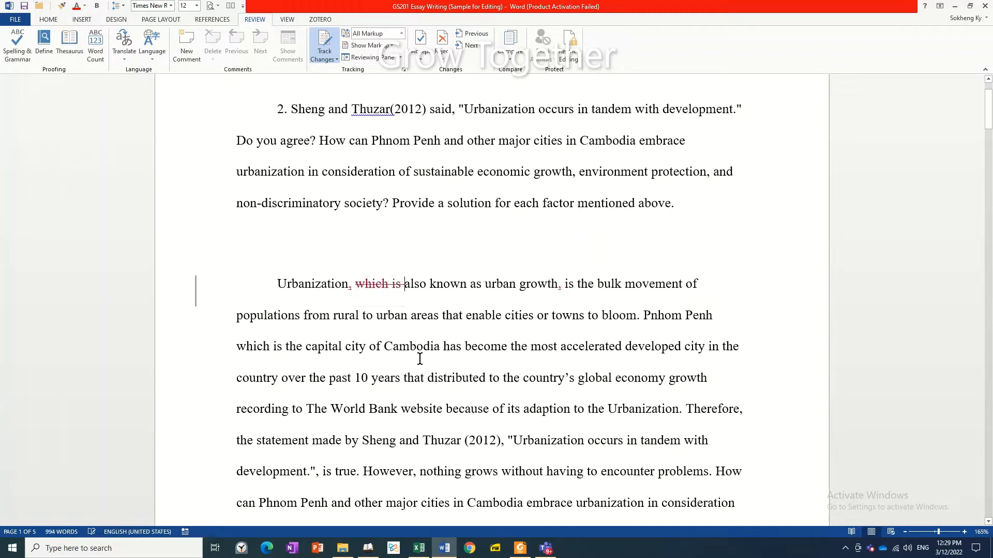
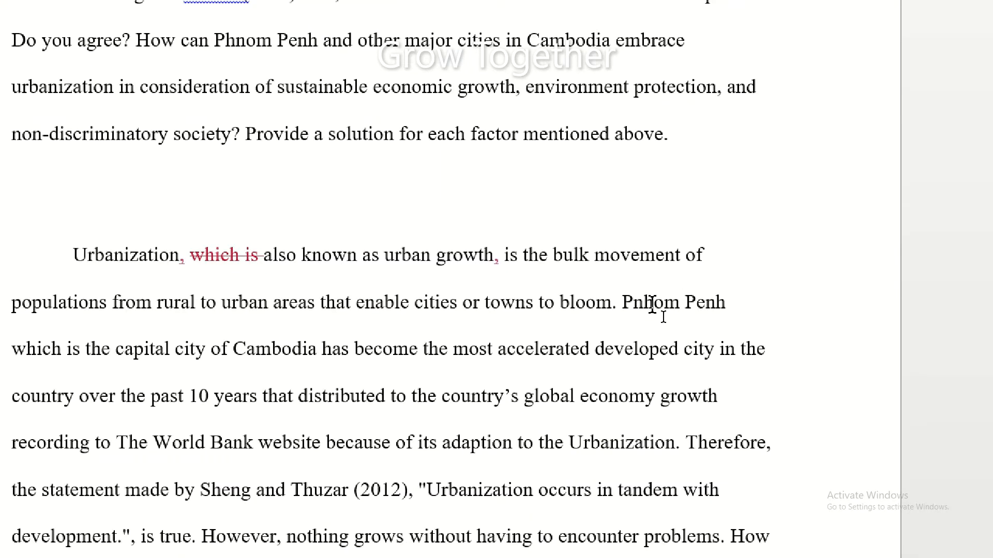
# - Correct the misspelled "Pnhom" to "Phnom" in the second sentence of the introduction
pyautogui.click(633, 302)
pyautogui.write('h')
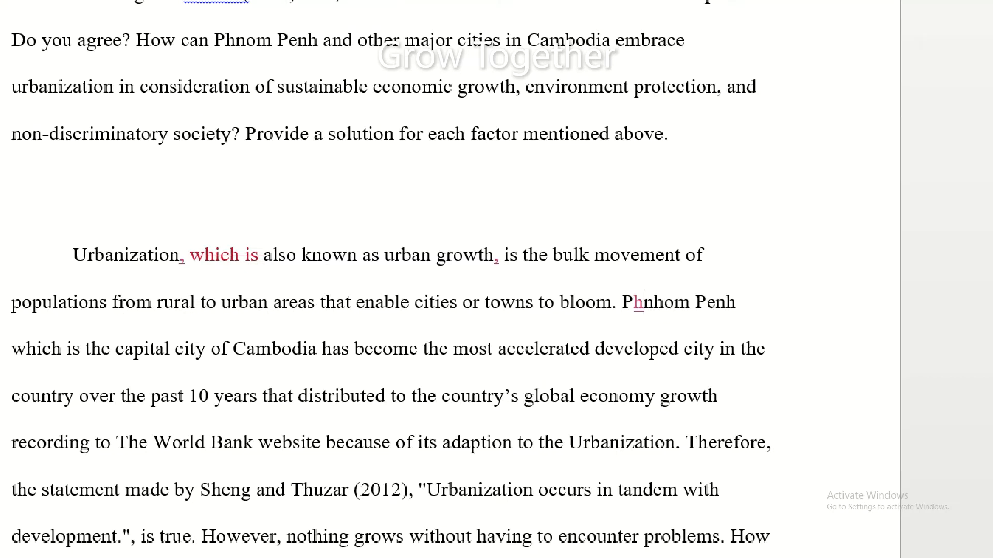
pyautogui.click(653, 302)
pyautogui.press('Delete')
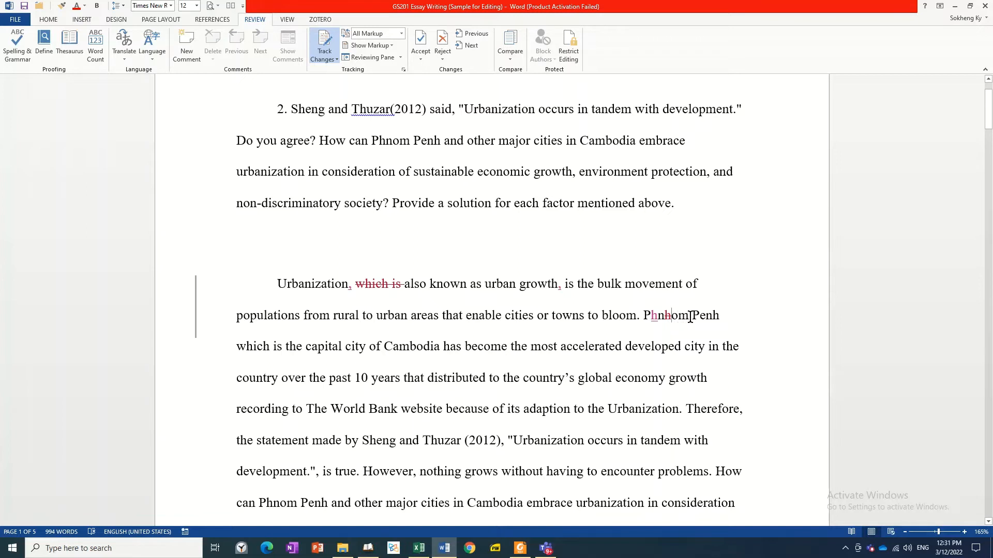
# - Insert commas after "Phnom Penh" and after "Cambodia" to set off the capital city clause
pyautogui.click(717, 314)
pyautogui.write(',')
pyautogui.click(440, 350)
pyautogui.write(',')
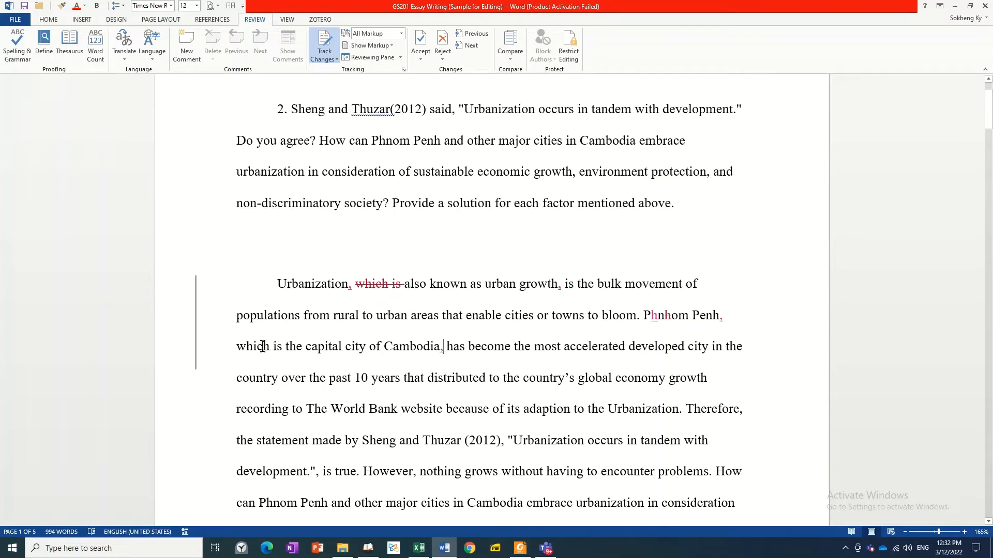
# - Delete "which is" and "city" from the clause "which is the capital city of Cambodia"
pyautogui.moveTo(247, 347); pyautogui.dragTo(285, 347)
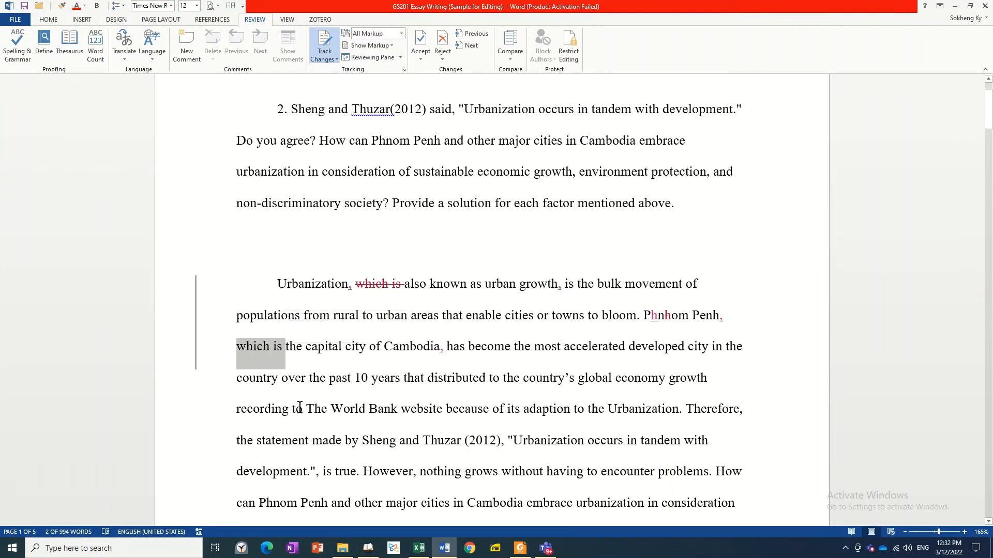
pyautogui.press('Delete')
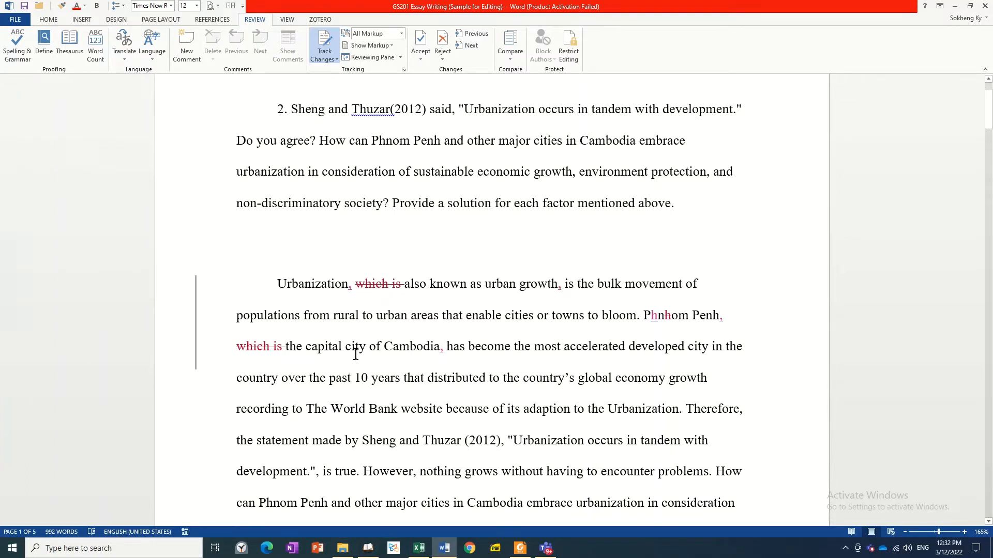
pyautogui.click(329, 346)
pyautogui.doubleClick(355, 346)
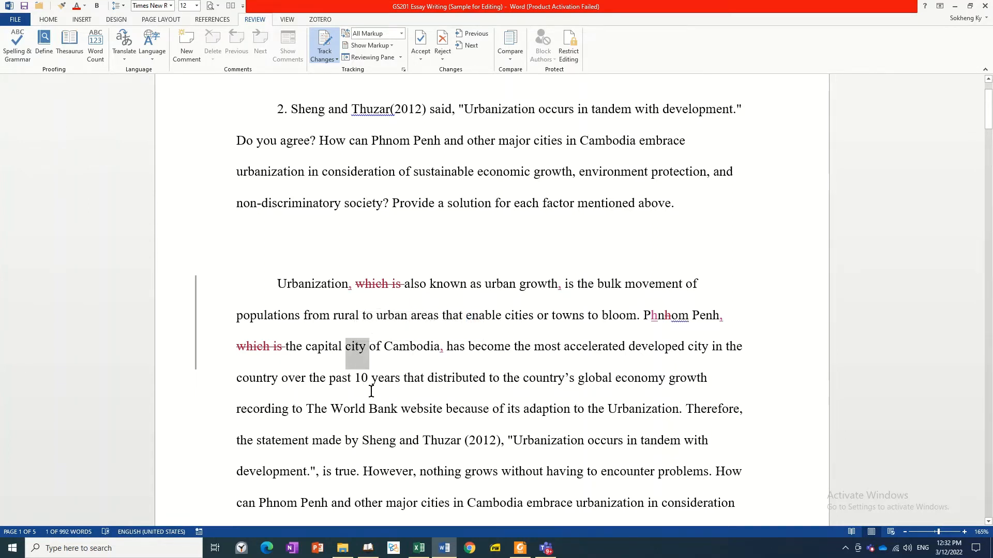
pyautogui.press('Delete')
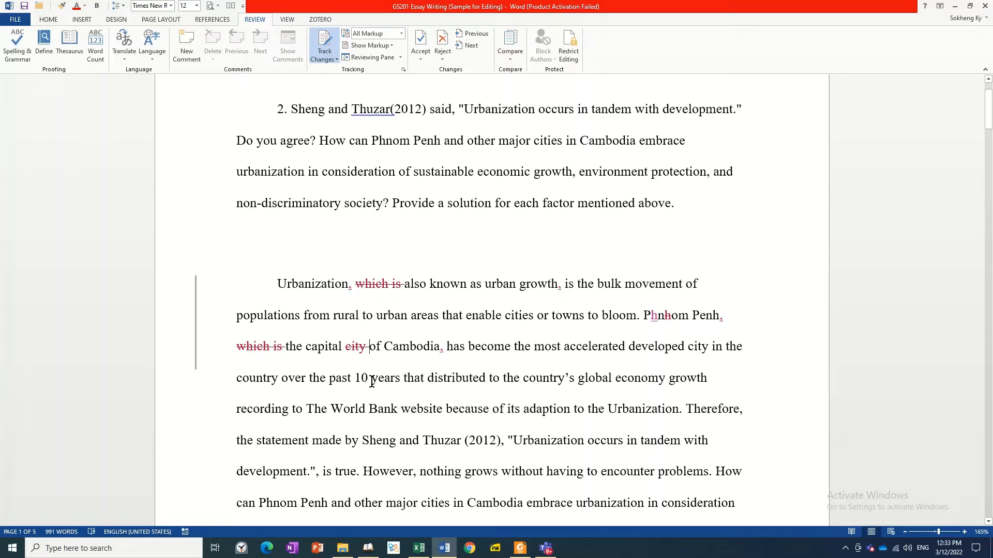
# - Attach a comment to the introduction's last sentence reading "This is a poor thesis statement. We should revise it."
pyautogui.scroll(-1, 371, 382)
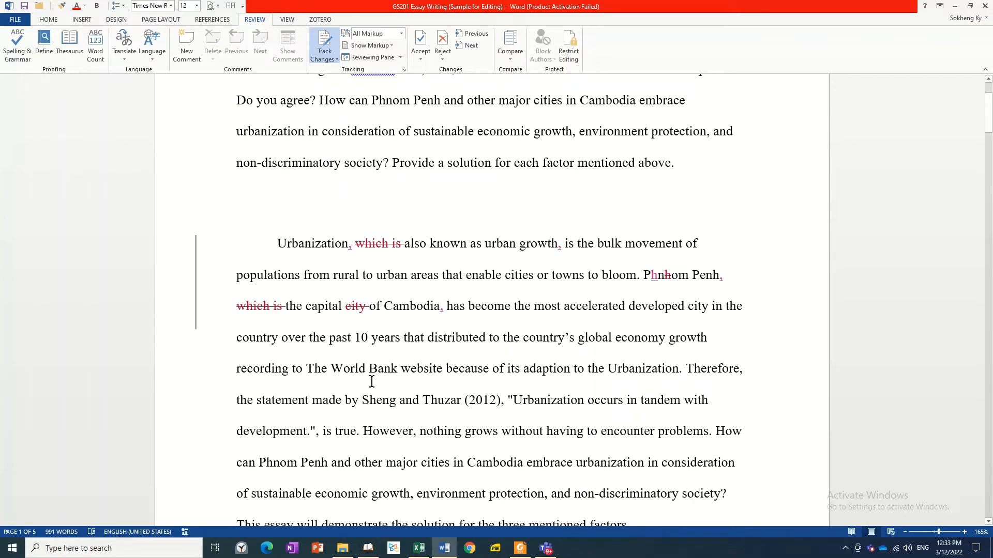
pyautogui.scroll(-2, 372, 382)
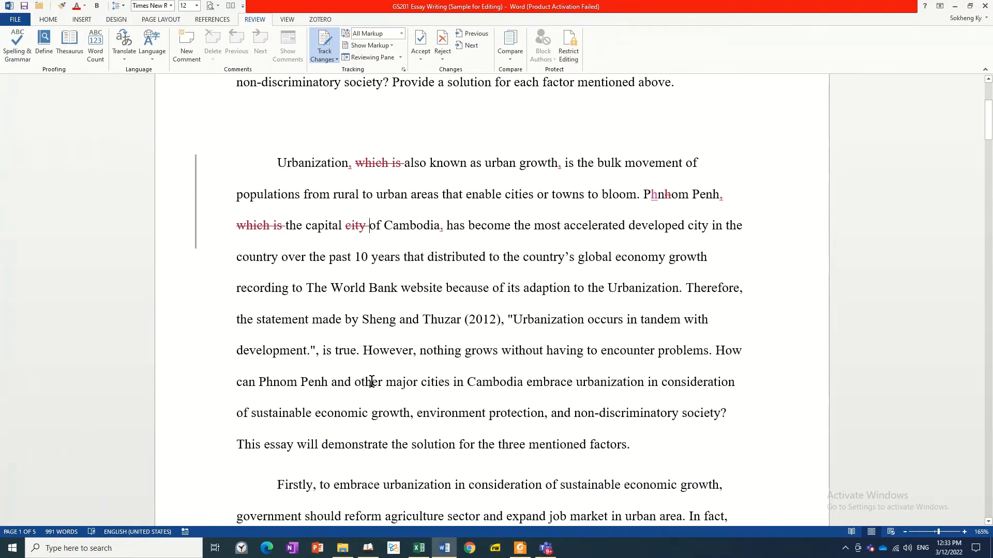
pyautogui.scroll(-1, 372, 382)
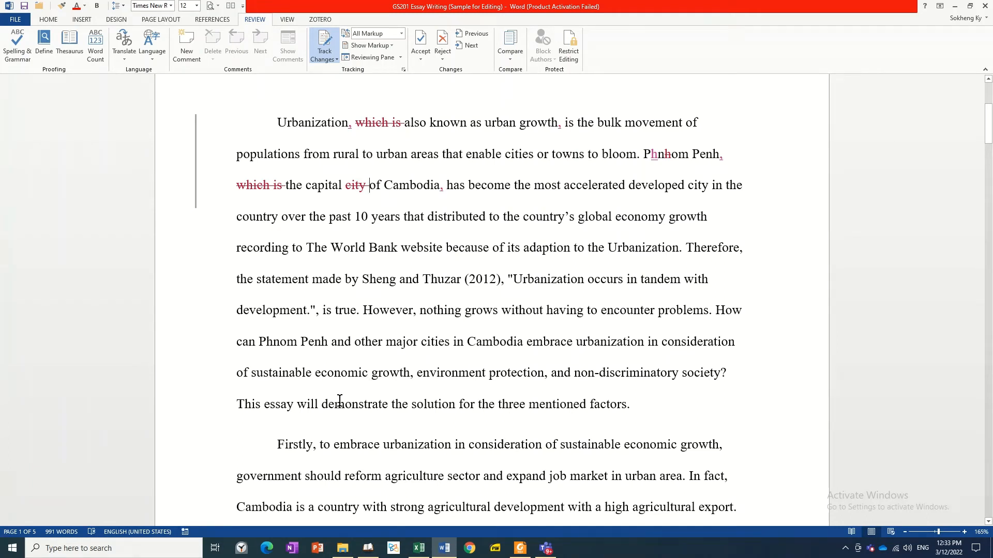
pyautogui.moveTo(246, 406); pyautogui.dragTo(630, 409)
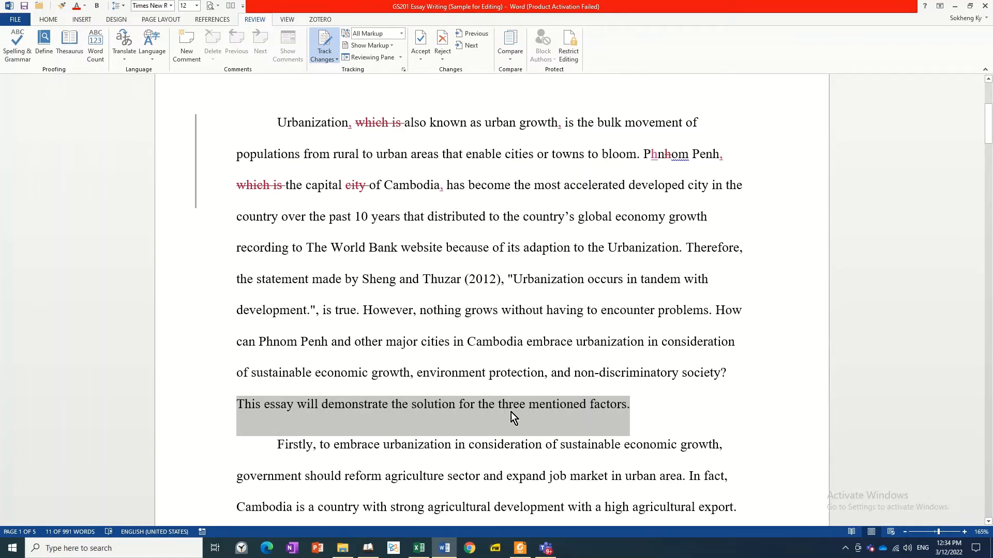
pyautogui.rightClick(614, 407)
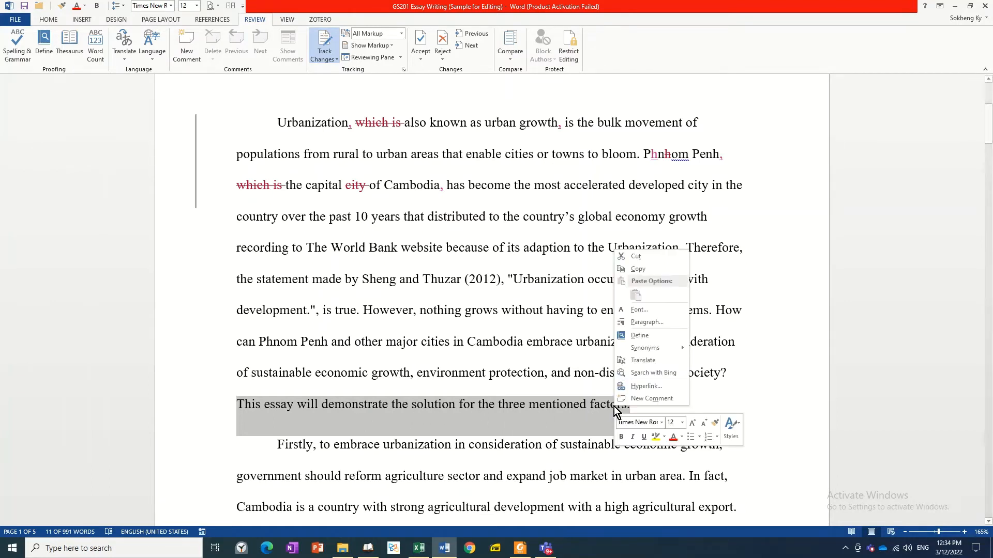
pyautogui.click(670, 399)
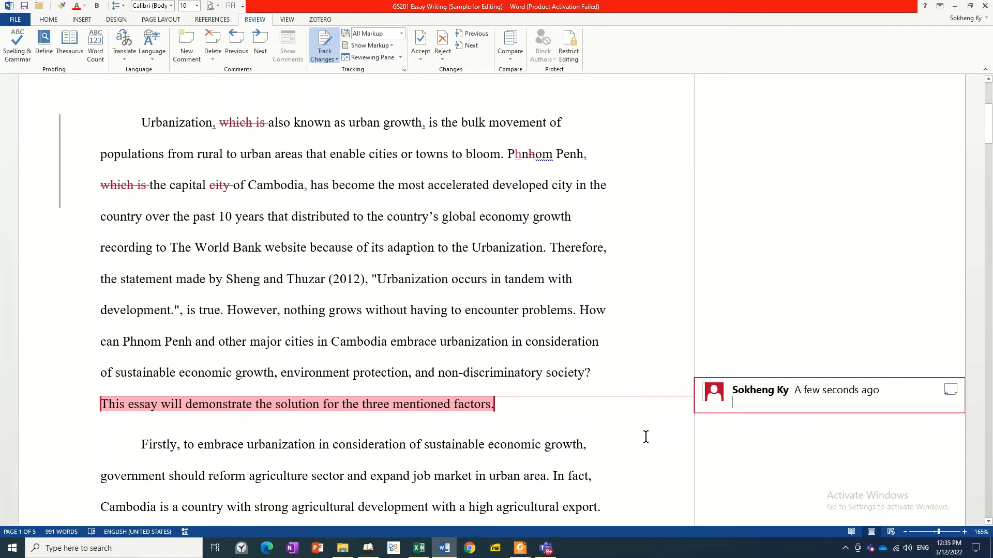
pyautogui.write('This is a')
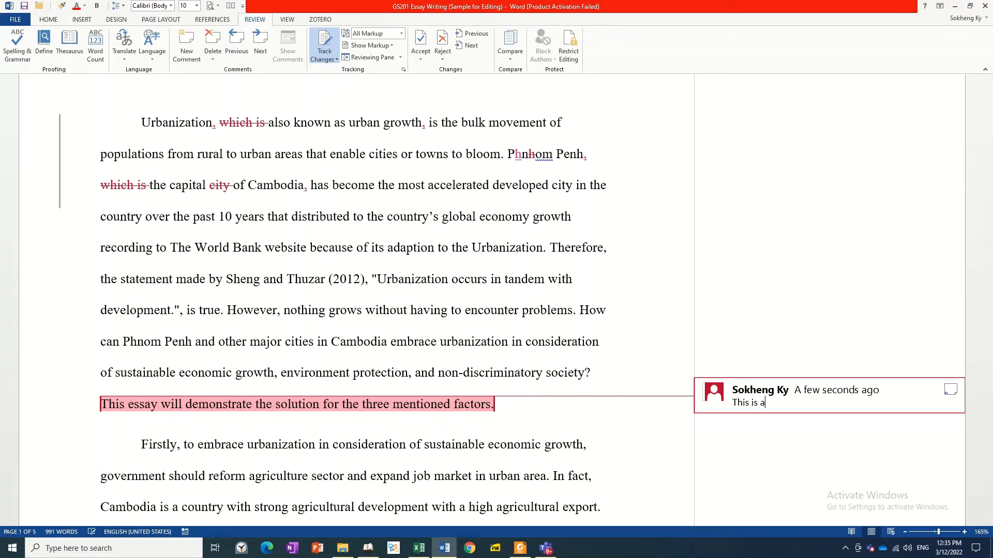
pyautogui.write(' poor thesis statement. We s')
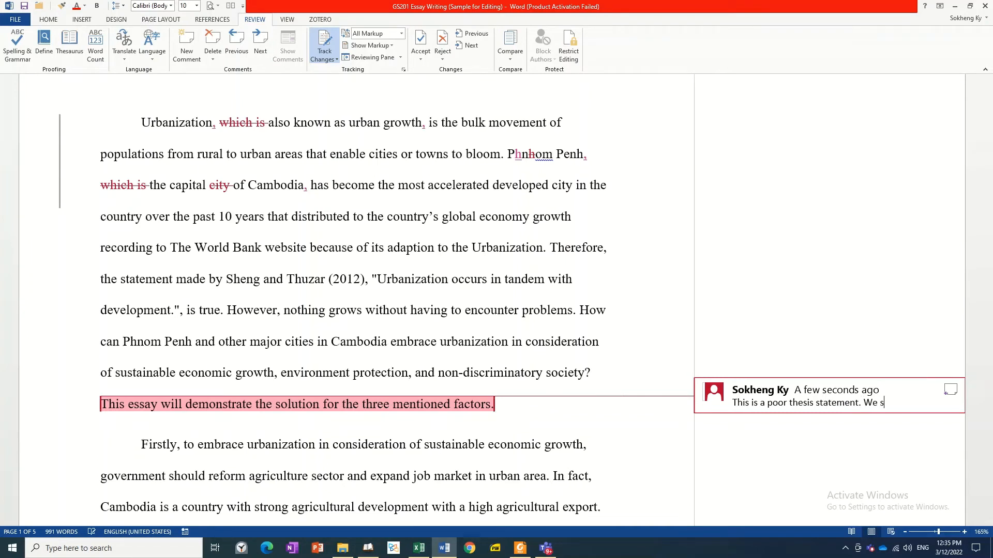
pyautogui.write('hould revise it.')
# - Add a second line to the thesis comment reading "My suggestion is “...”." and return to the essay text
pyautogui.press('Return')
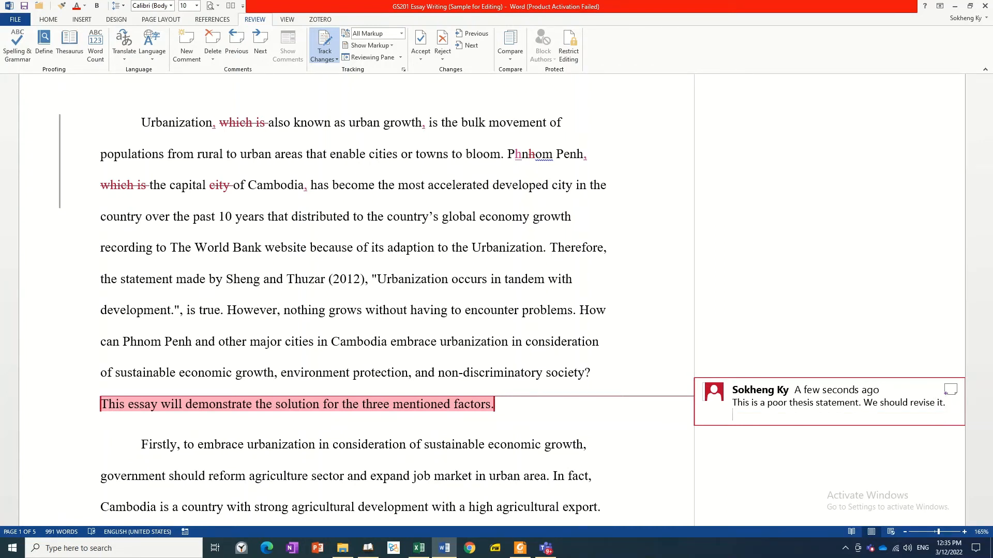
pyautogui.write('My s')
pyautogui.write('uggestion is')
pyautogui.write(' that')
pyautogui.press('BackSpace')
pyautogui.press('BackSpace')
pyautogui.press('BackSpace')
pyautogui.press('BackSpace')
pyautogui.write('“...”.')
pyautogui.doubleClick(809, 417)
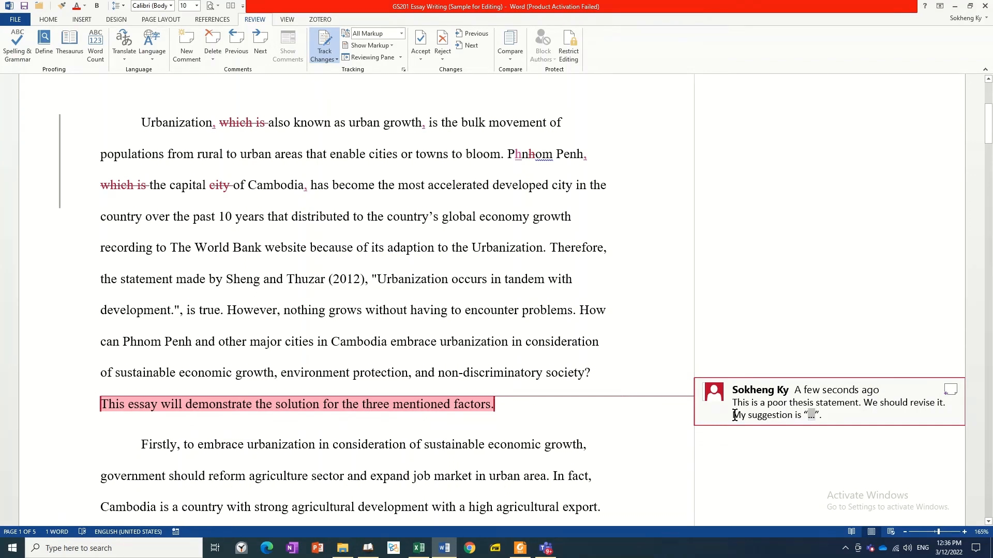
pyautogui.click(577, 416)
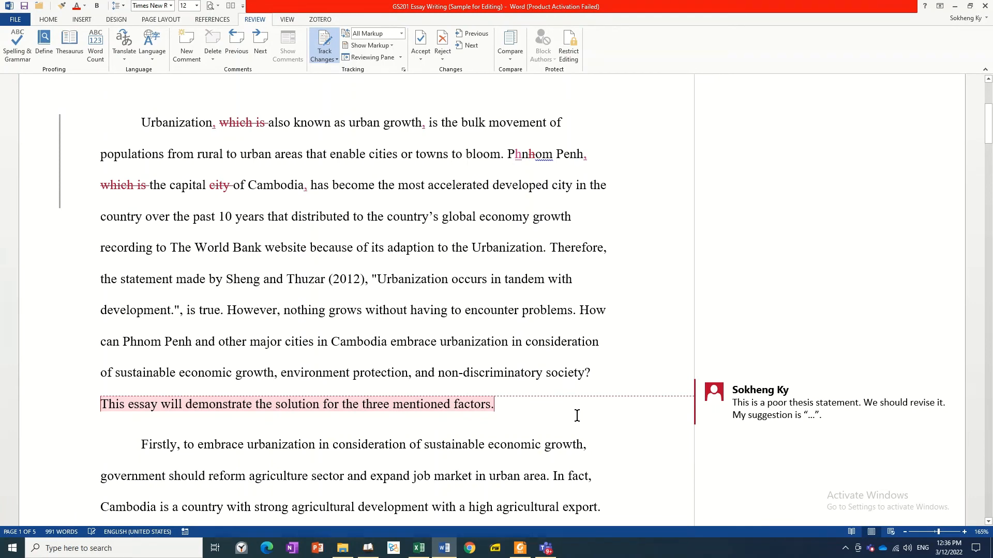
pyautogui.scroll(-2, 577, 416)
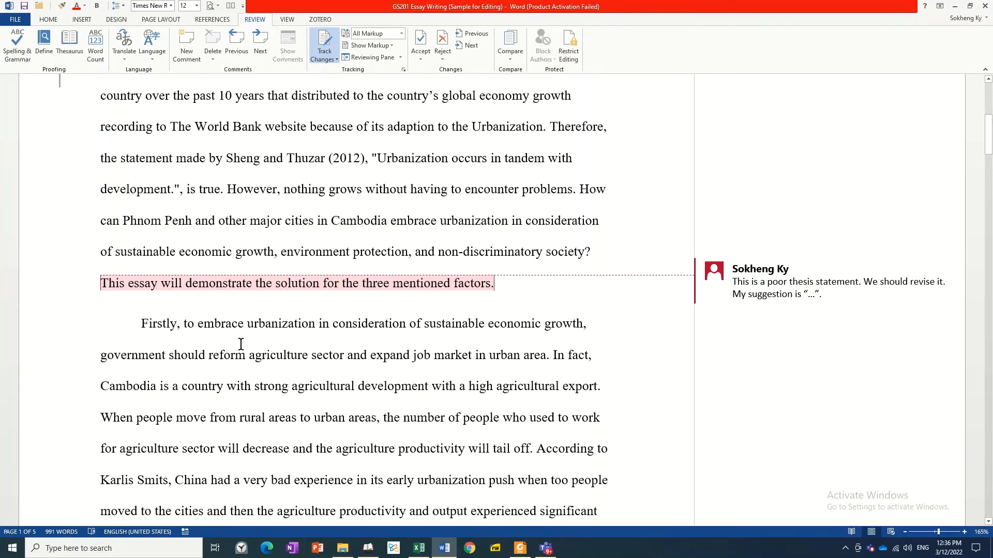
pyautogui.scroll(-1, 240, 344)
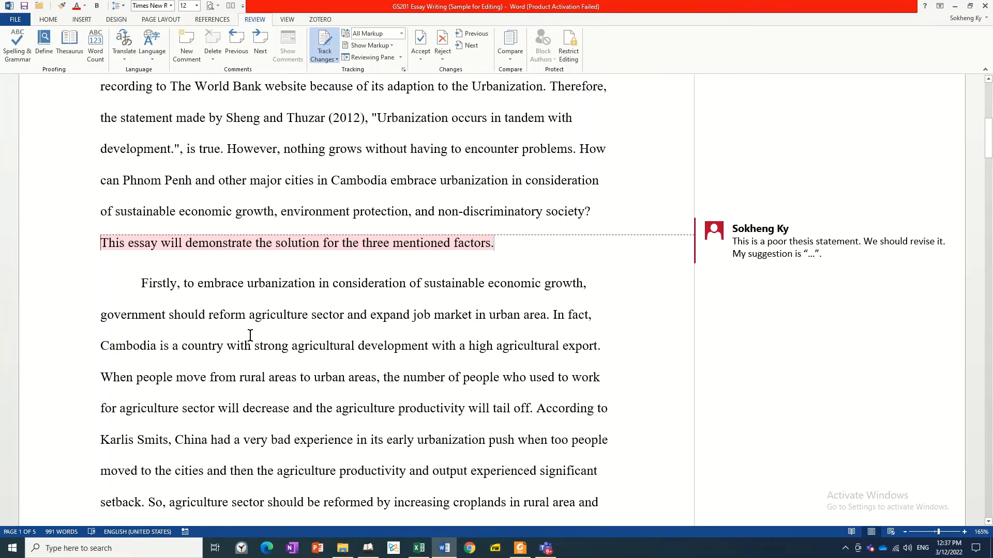
pyautogui.scroll(-3, 250, 337)
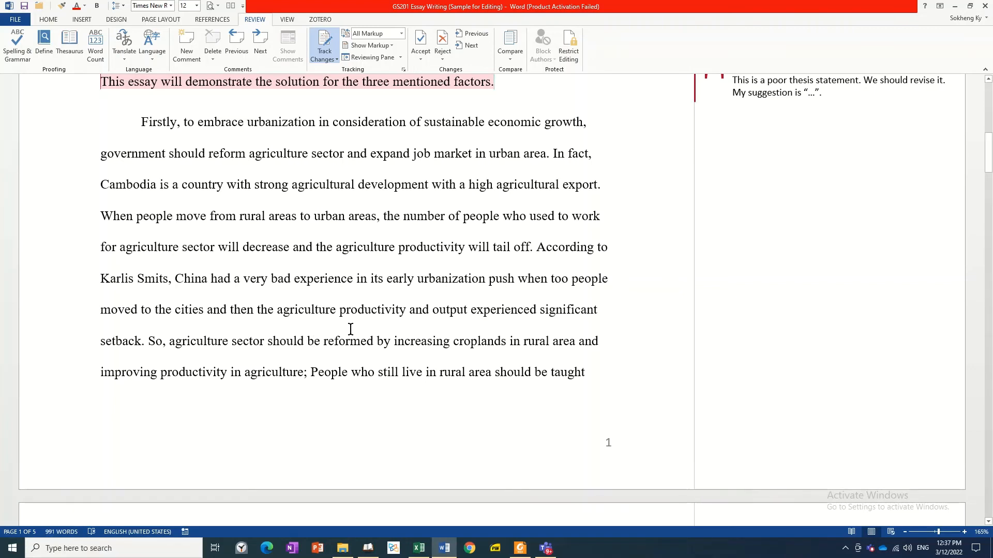
pyautogui.scroll(2, 361, 322)
pyautogui.scroll(6, 362, 318)
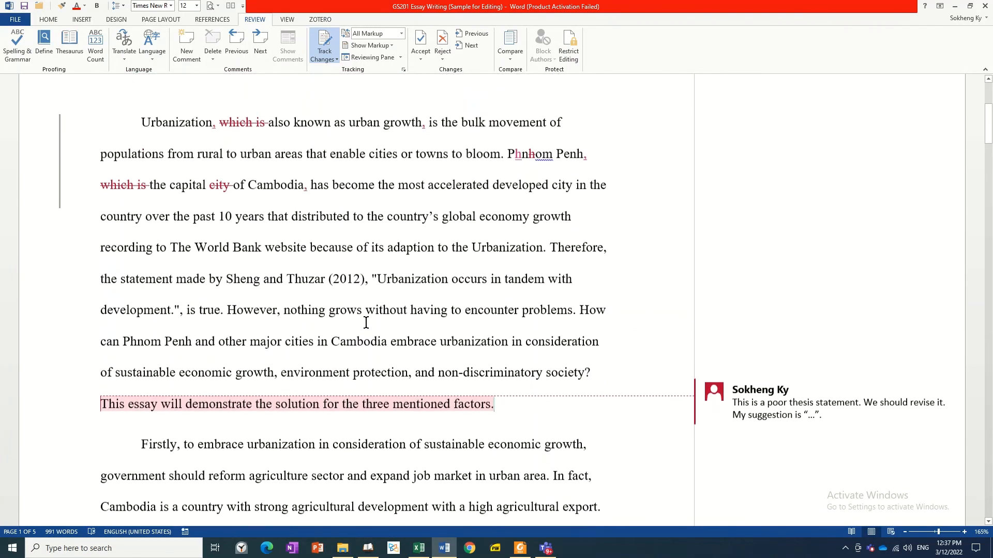